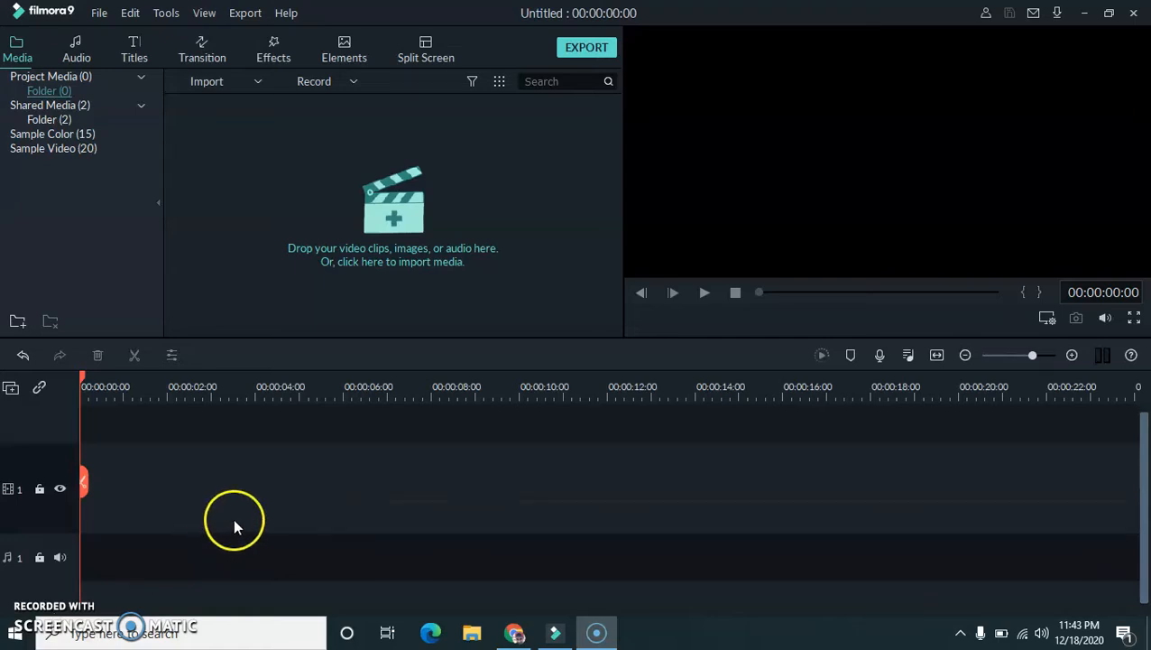
click(1085, 13)
right_click(718, 48)
click(742, 102)
click(558, 633)
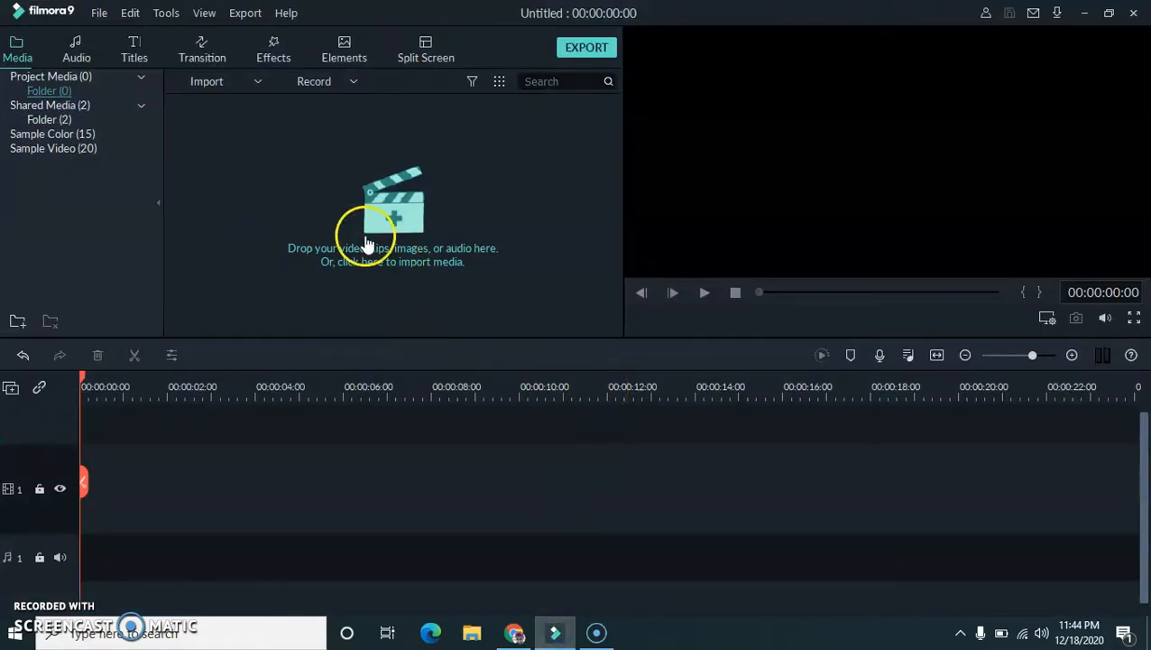
- Import the Pexels Videos 2880 clip from the Desktop and place it at the start of the first video track
click(260, 84)
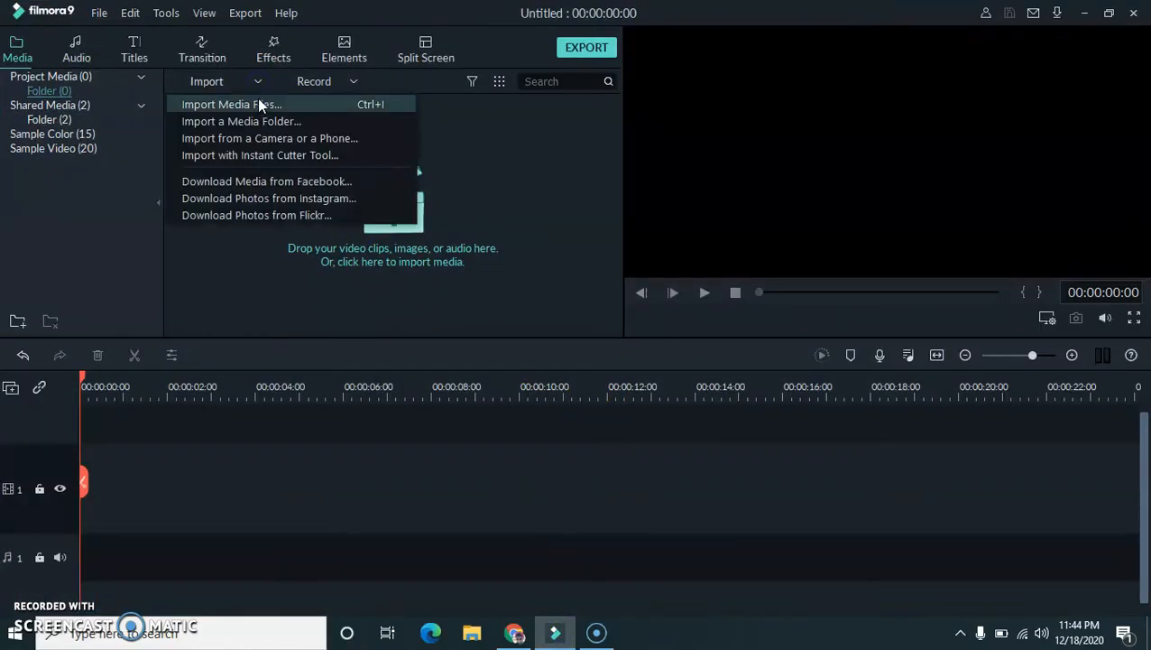
click(261, 104)
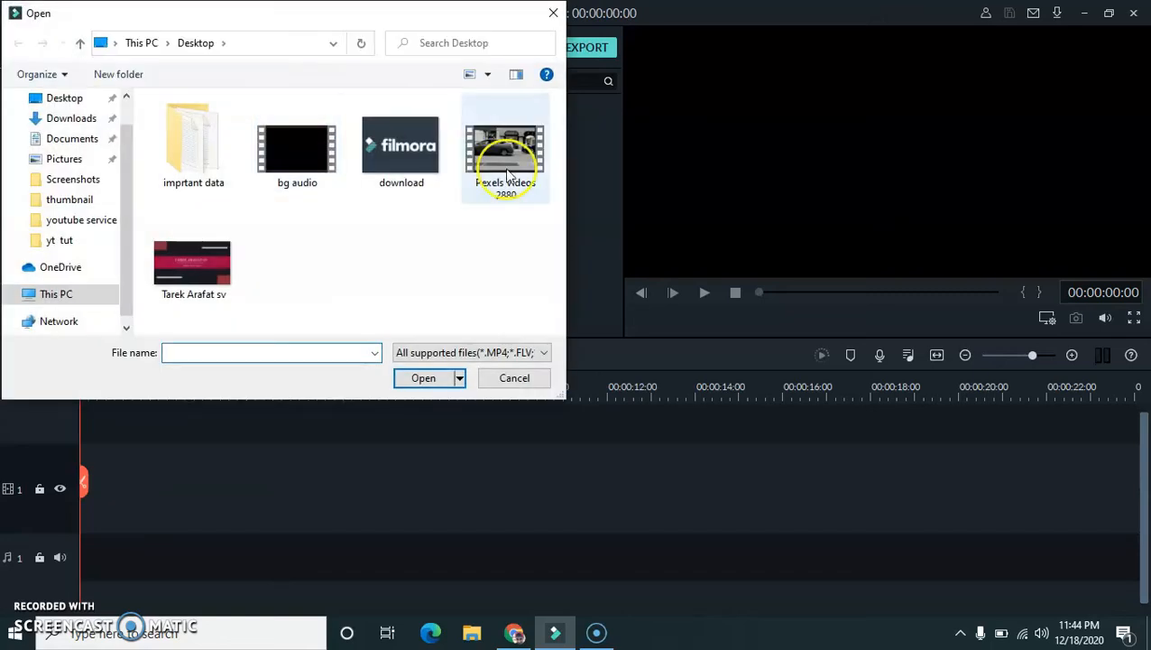
click(505, 164)
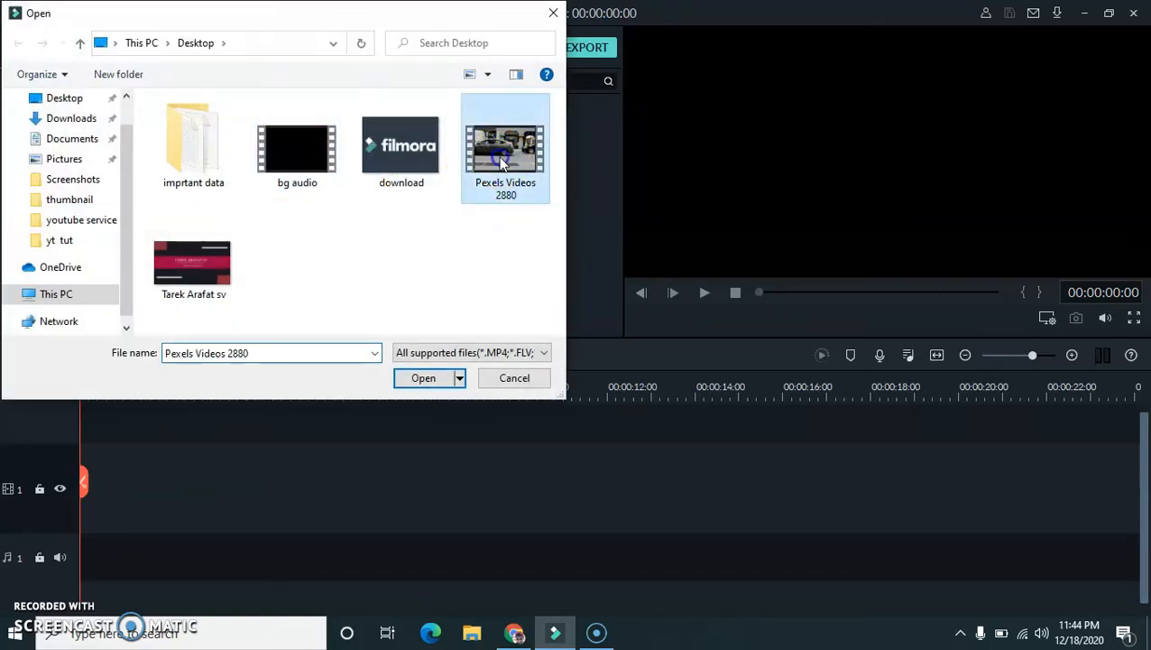
click(437, 379)
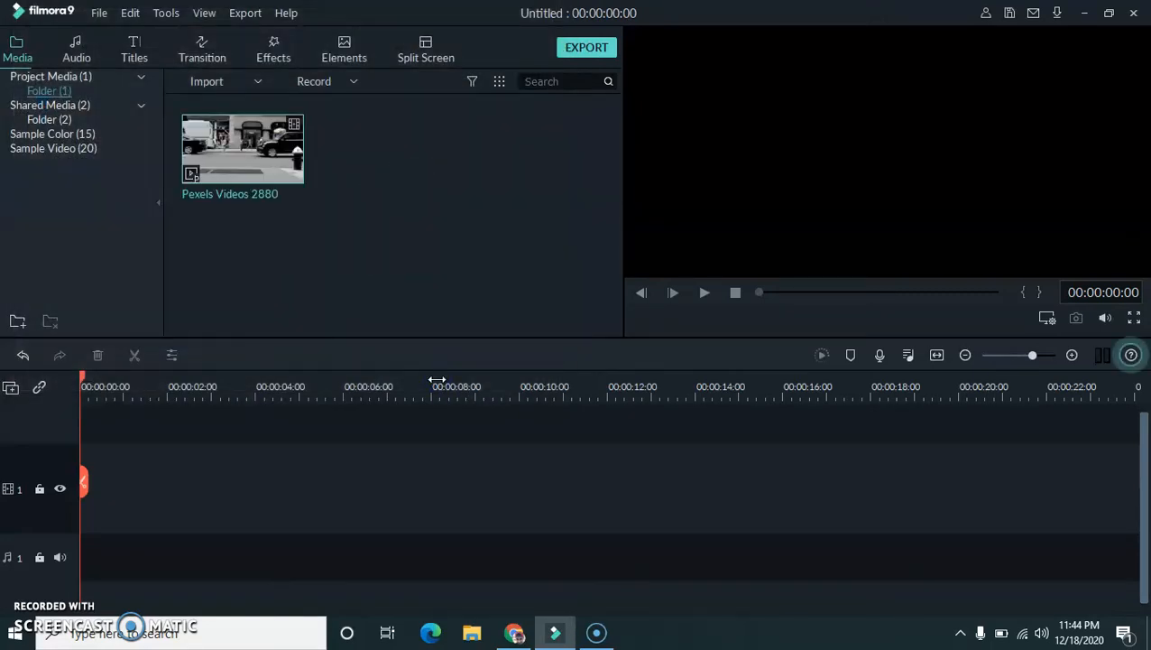
drag(252, 221, 101, 491)
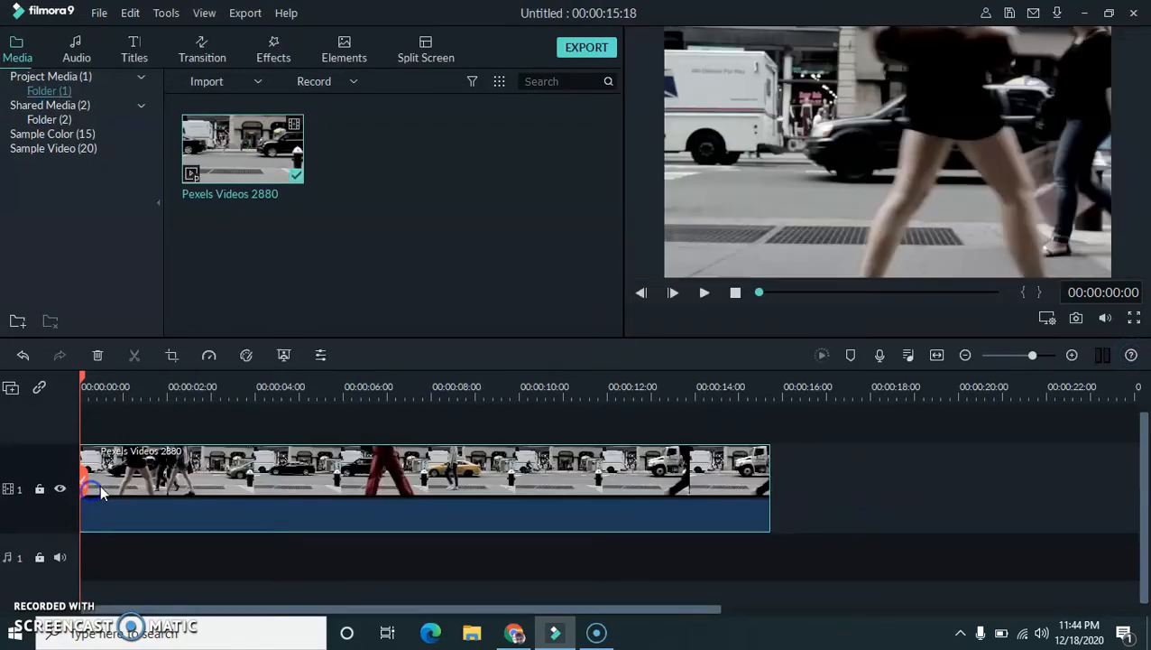
- Split the clip into four segments with cuts at 00:00:03:08, about 8.5 seconds and 00:00:11:18
drag(86, 383, 83, 431)
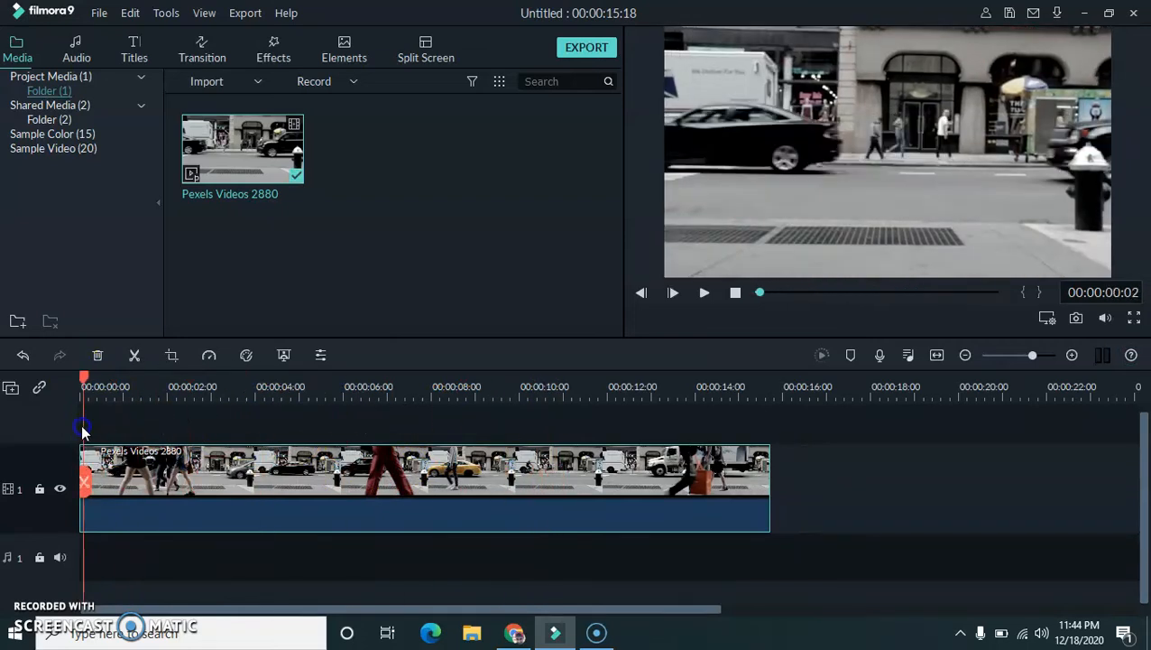
click(702, 296)
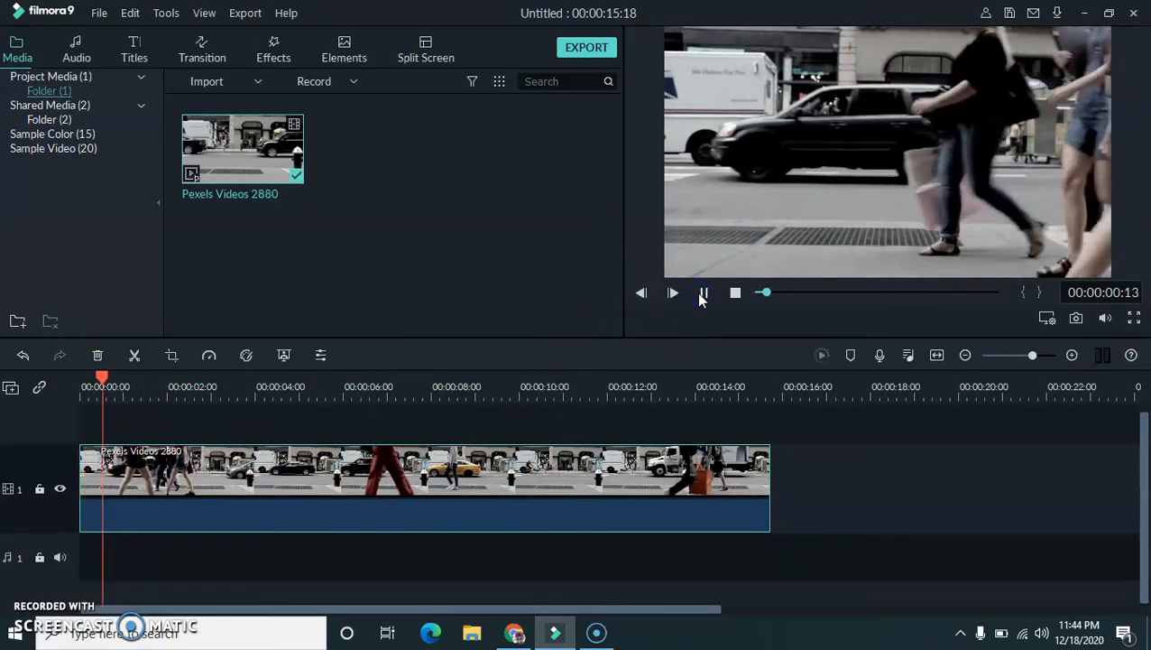
click(702, 292)
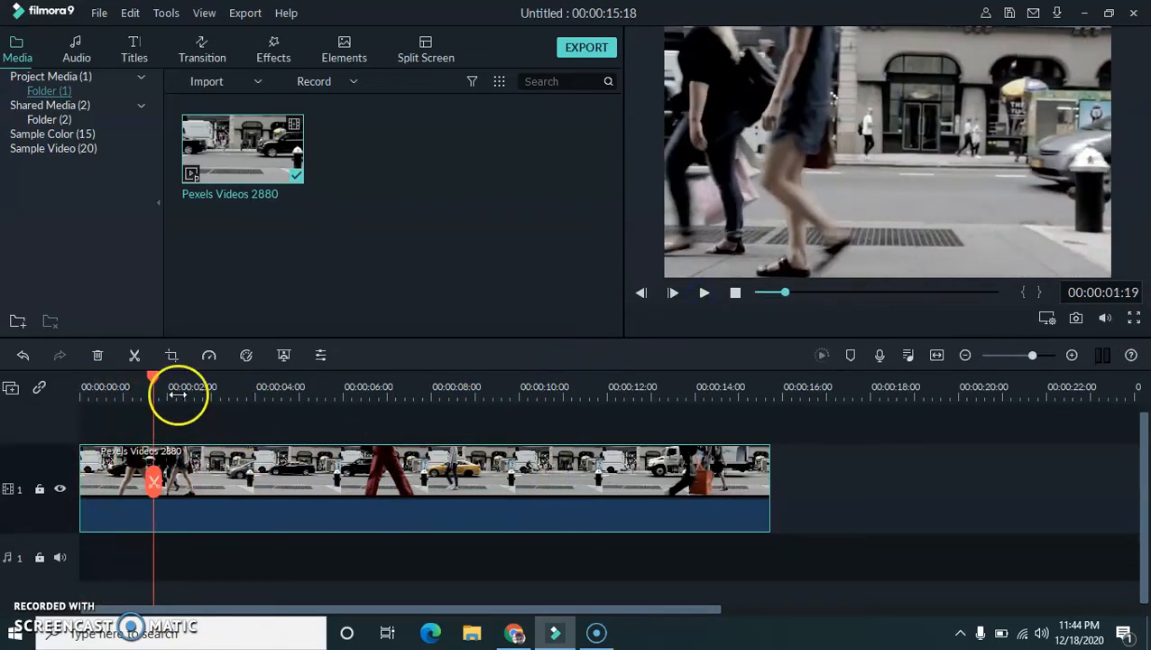
drag(155, 384, 228, 460)
click(225, 484)
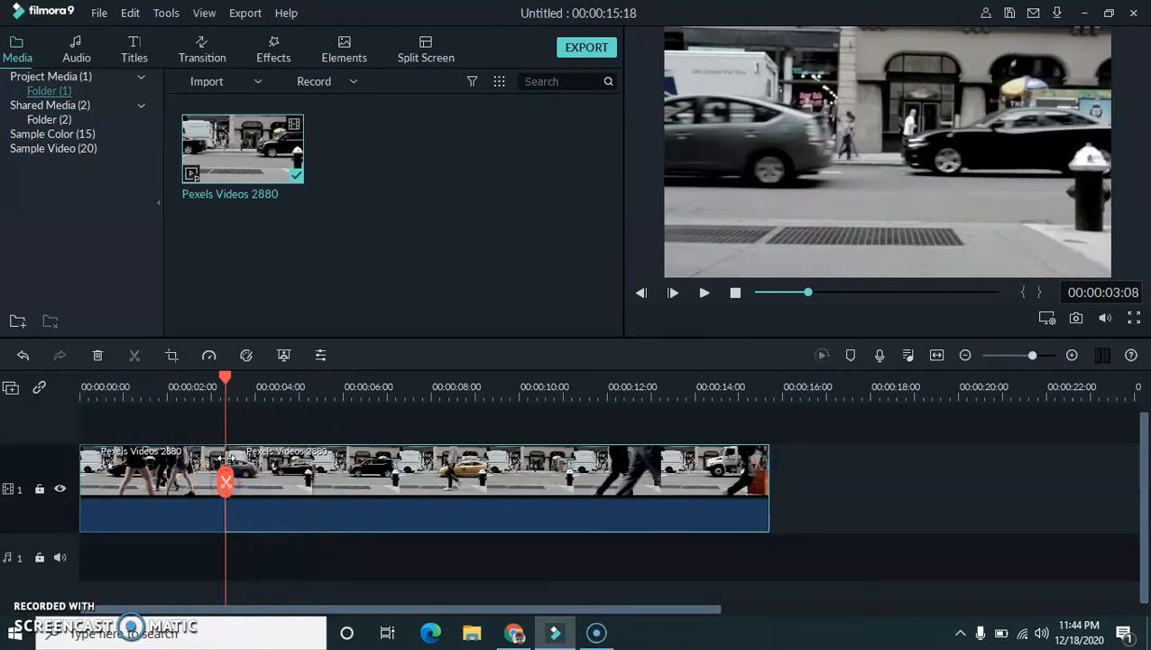
drag(226, 386, 595, 415)
click(453, 485)
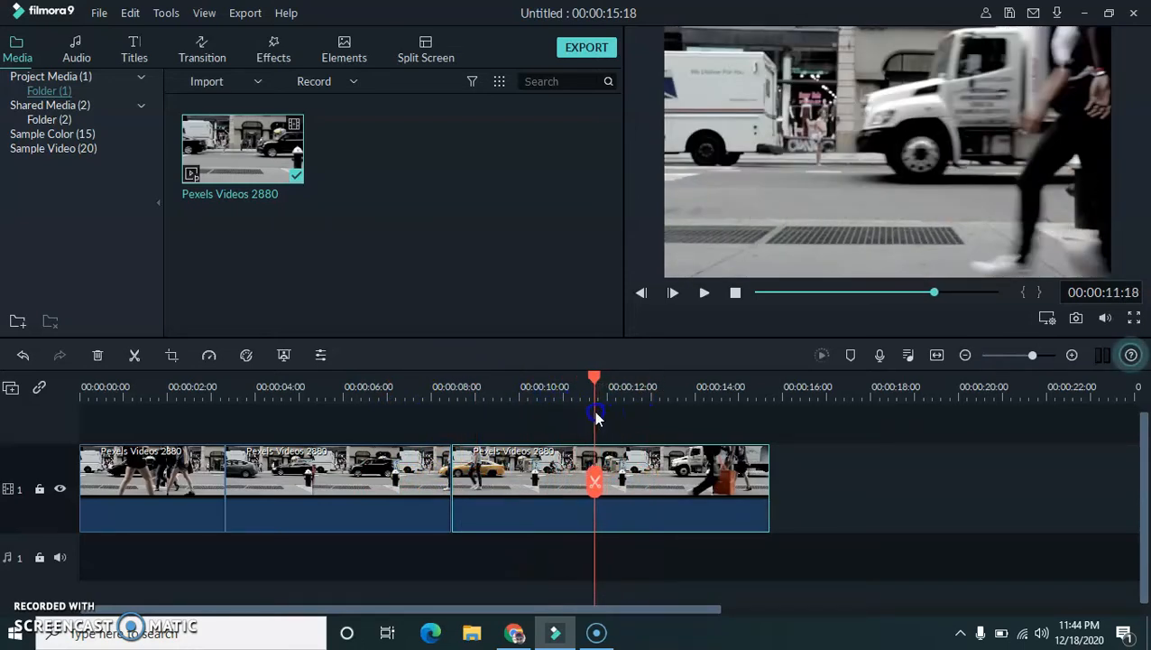
click(595, 485)
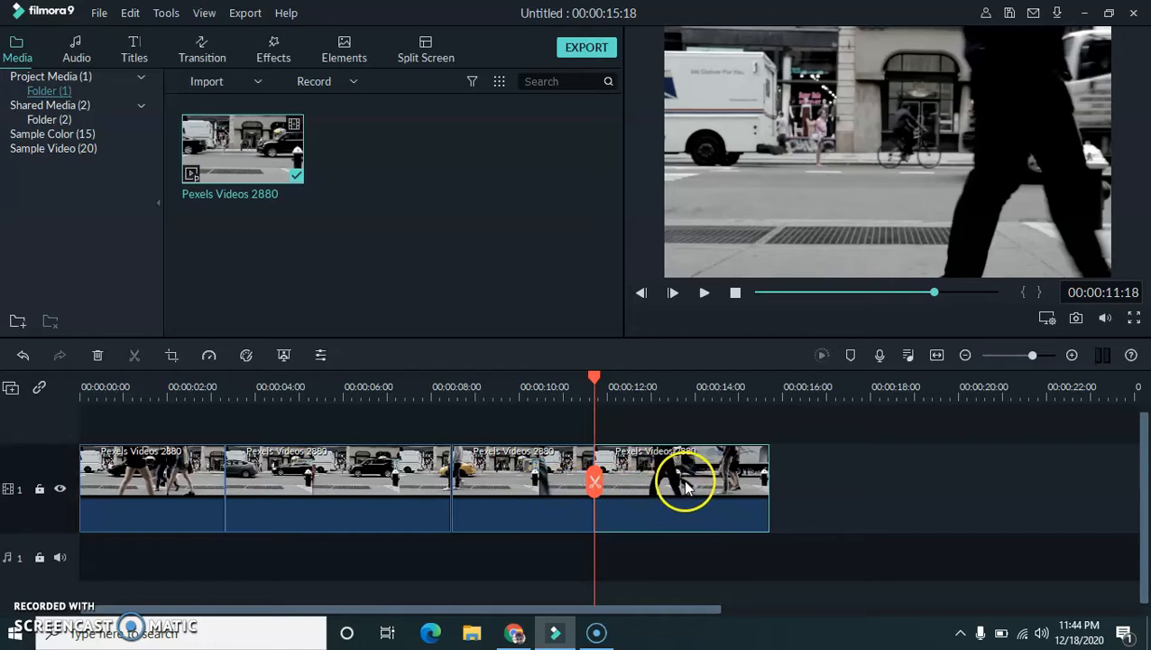
- Move the last segment to the beginning of the video track, ahead of the other three segments
drag(686, 485, 179, 578)
drag(572, 386, 83, 446)
click(187, 478)
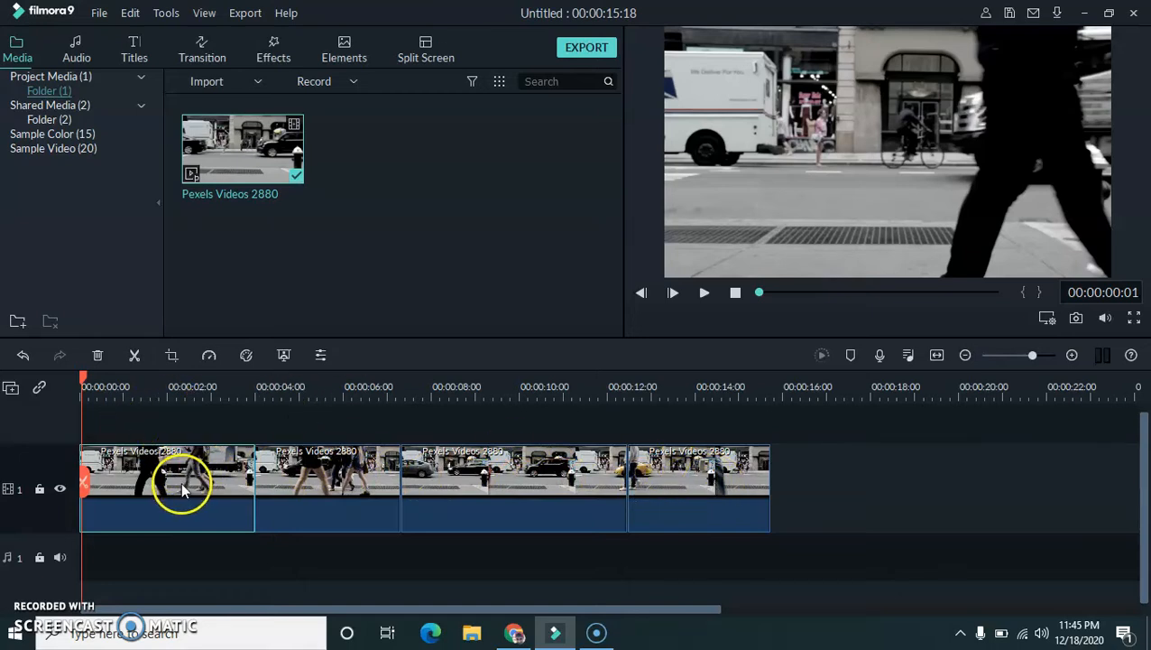
- Slow the second segment on the track to a custom speed of 0.300 and play it back
drag(82, 380, 251, 409)
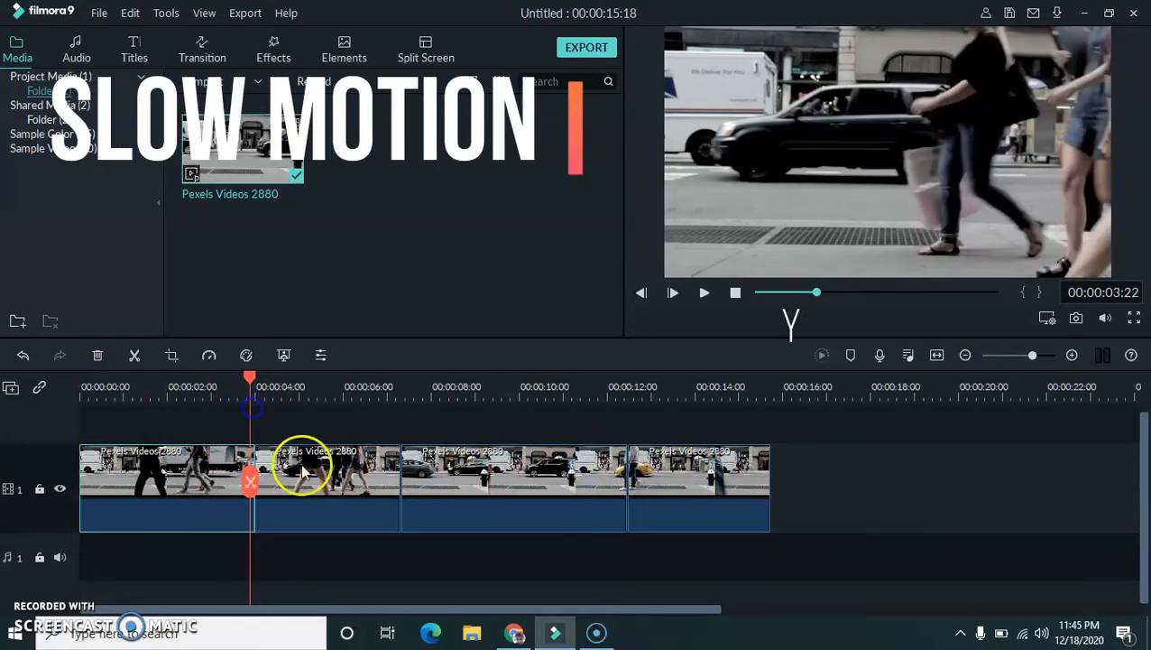
click(316, 485)
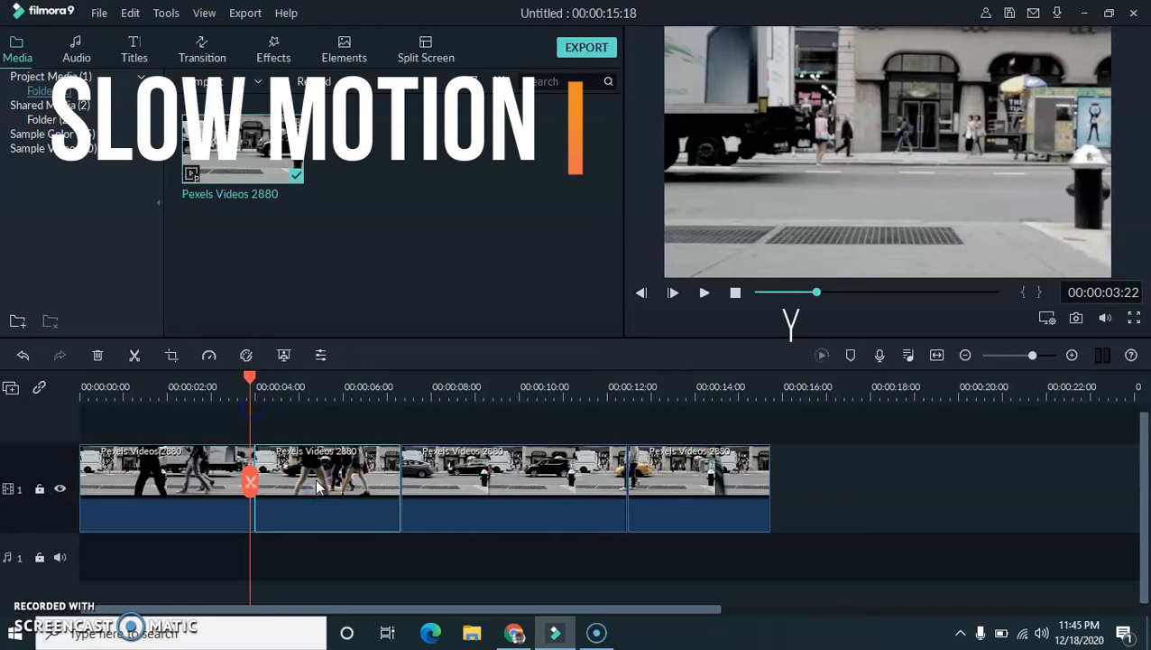
right_click(315, 484)
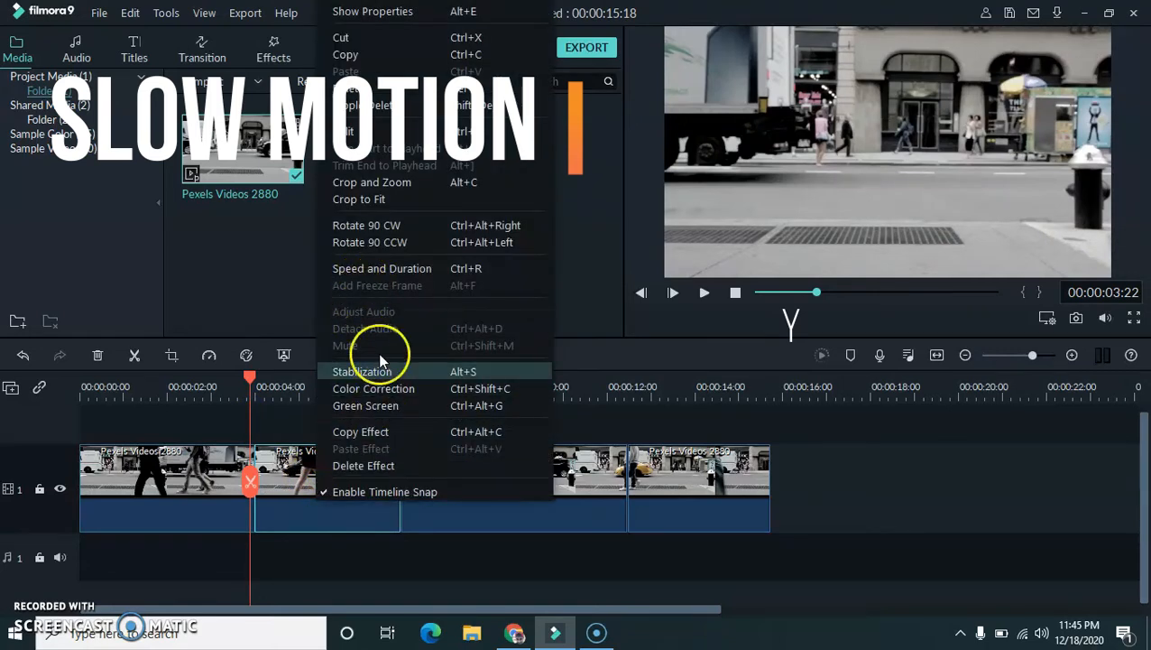
click(383, 269)
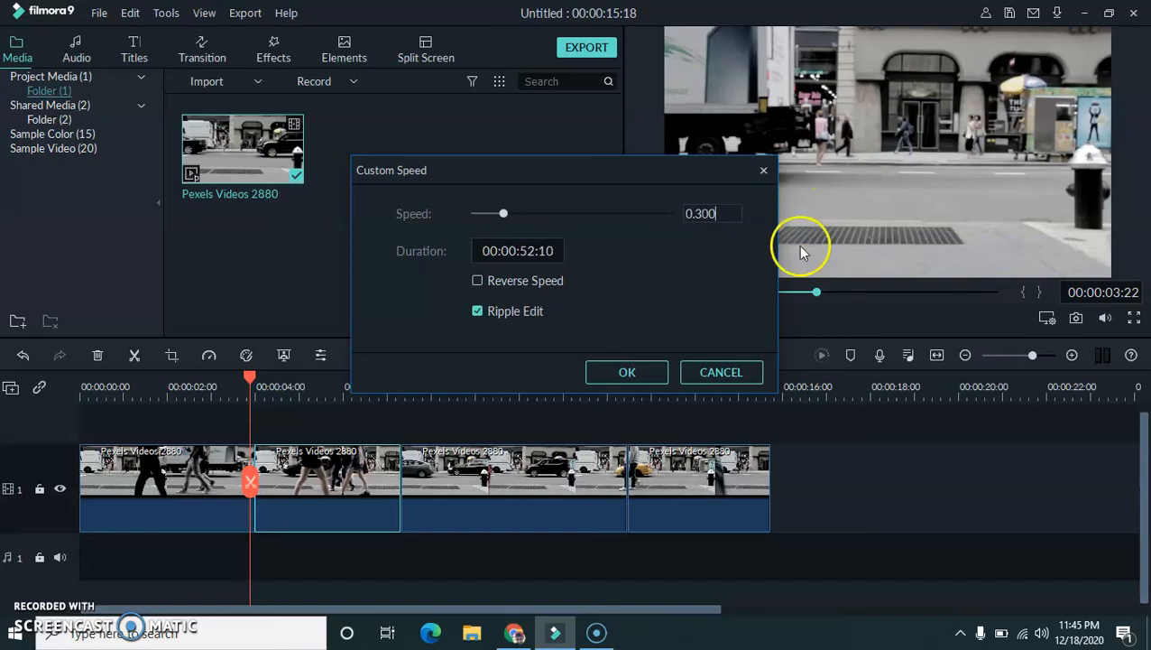
click(647, 374)
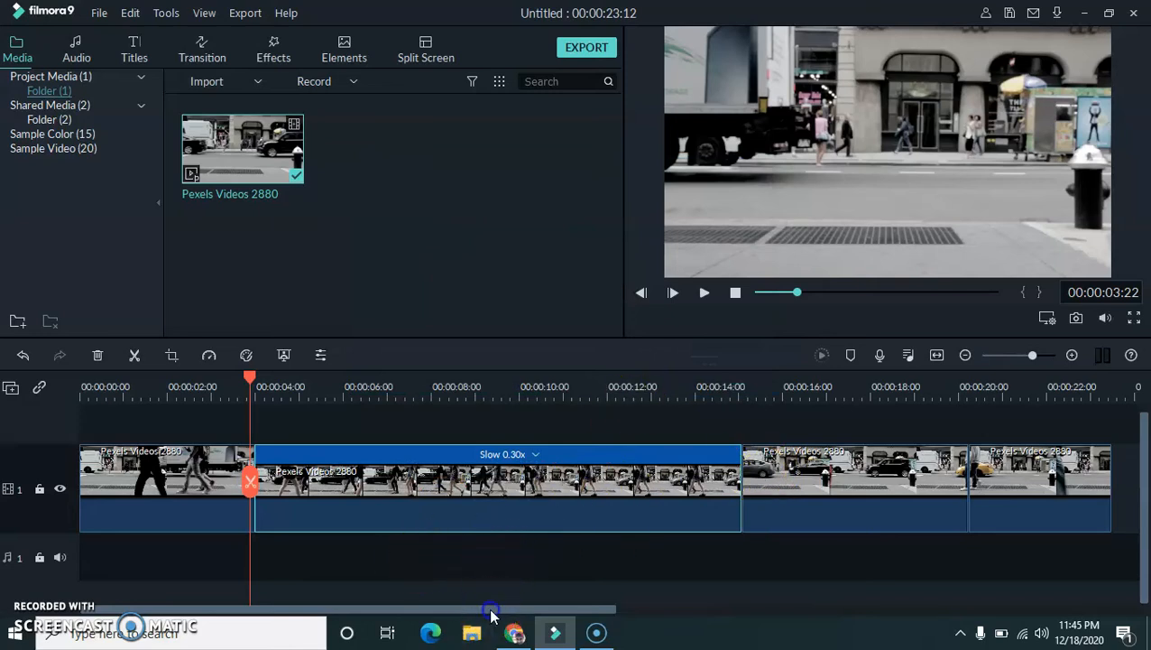
drag(249, 377, 210, 380)
click(705, 293)
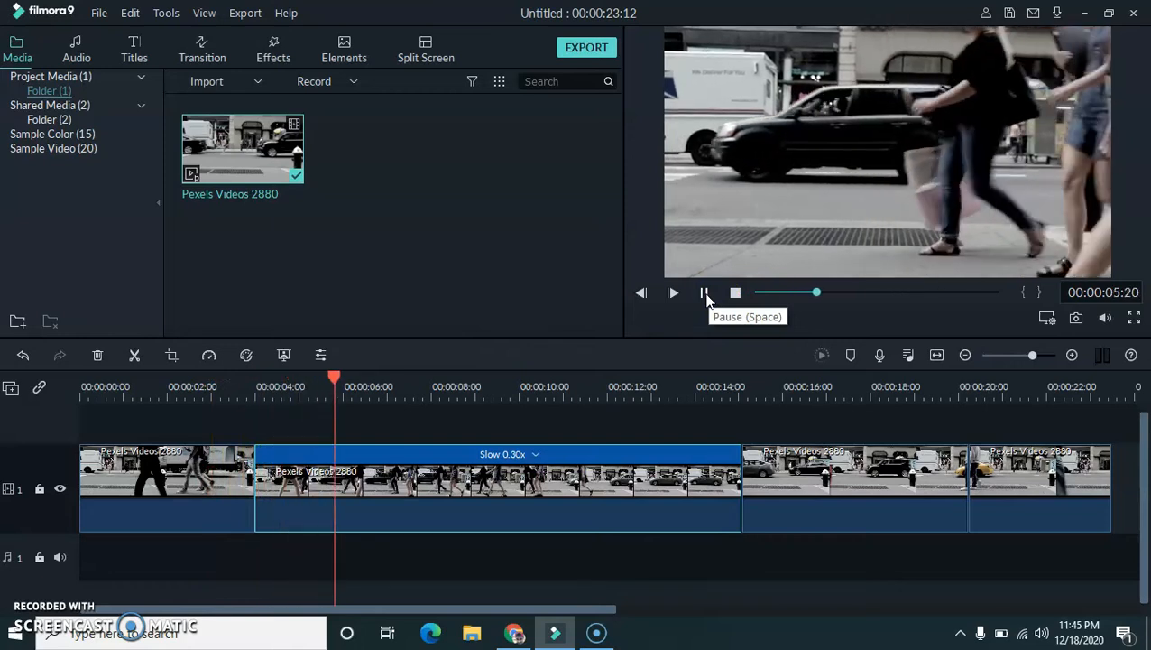
drag(737, 392, 559, 397)
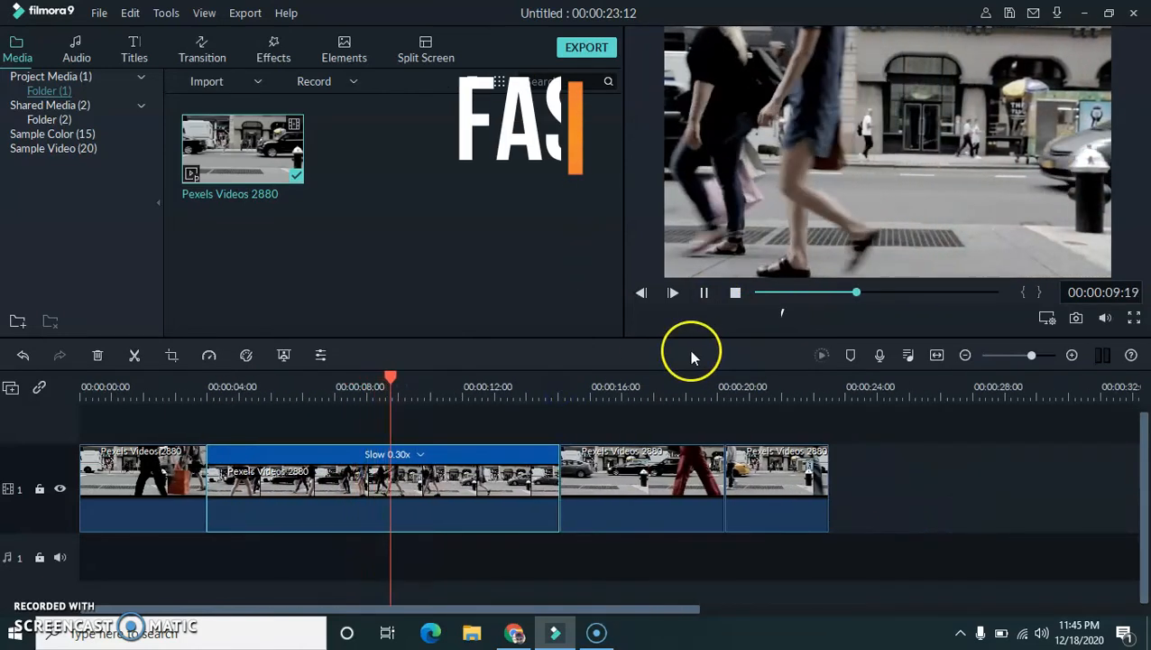
click(704, 293)
- Speed up the third segment to a custom speed of 4.000 and play back the transition into it
click(654, 483)
drag(462, 379, 555, 402)
right_click(634, 475)
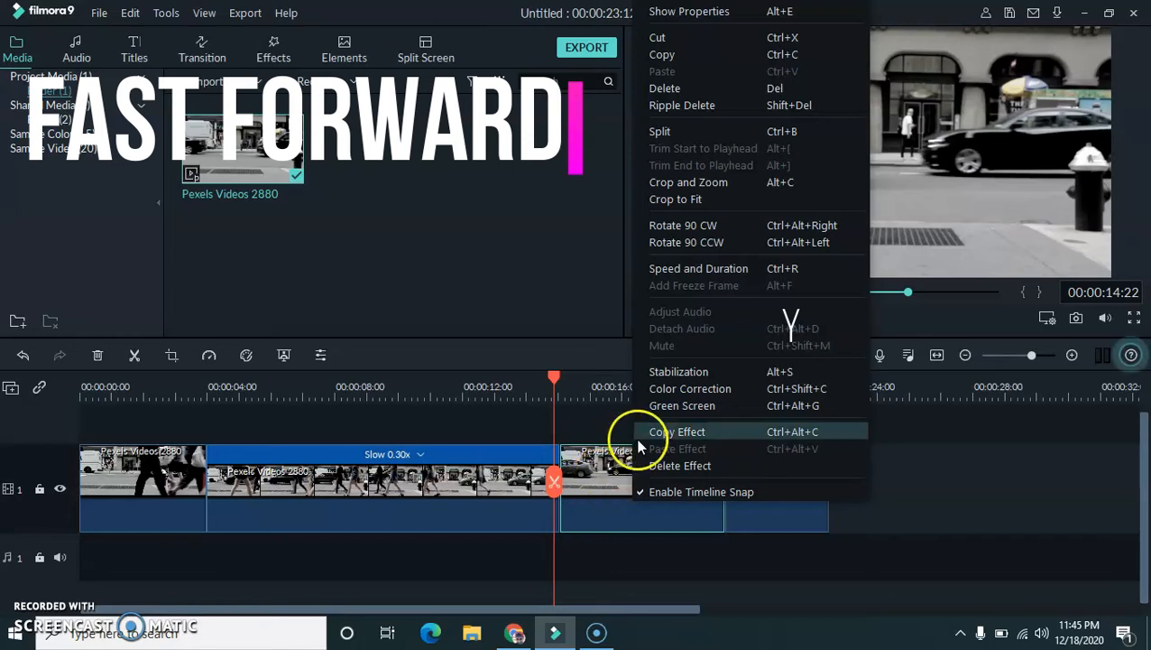
click(706, 268)
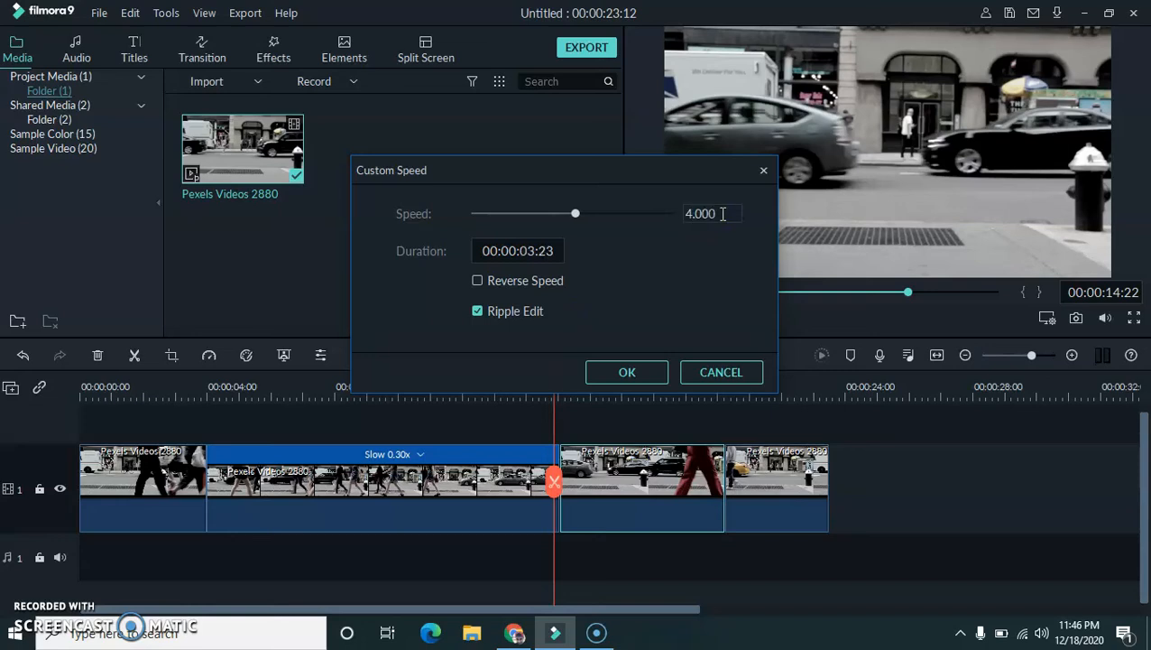
click(650, 372)
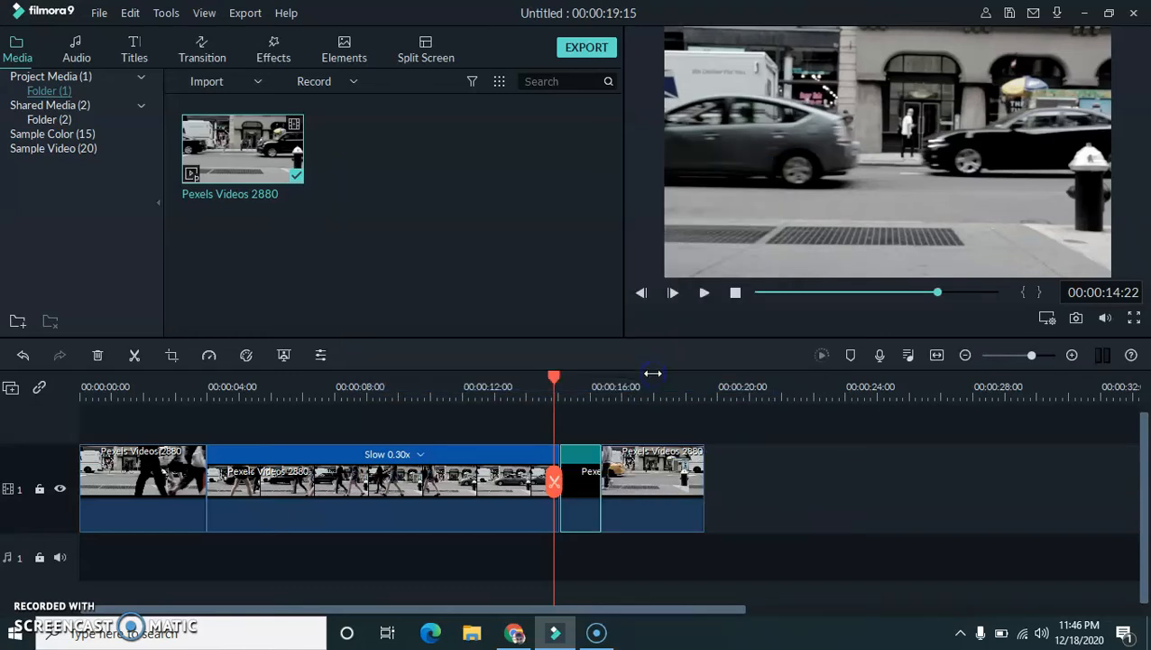
drag(552, 382, 468, 379)
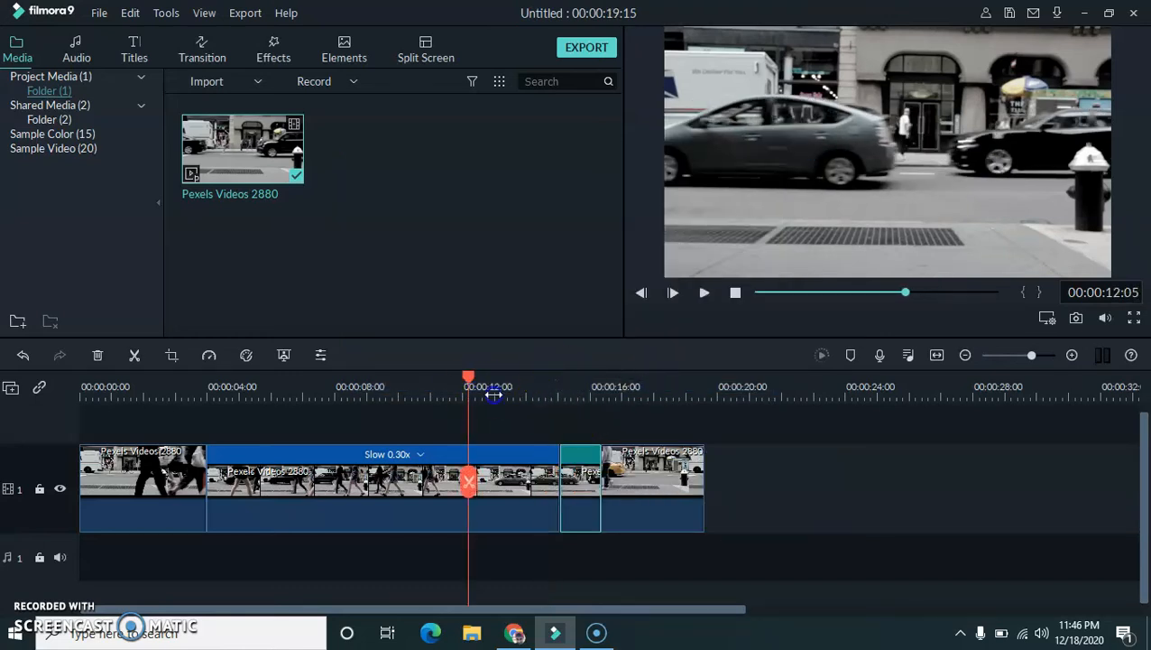
click(704, 293)
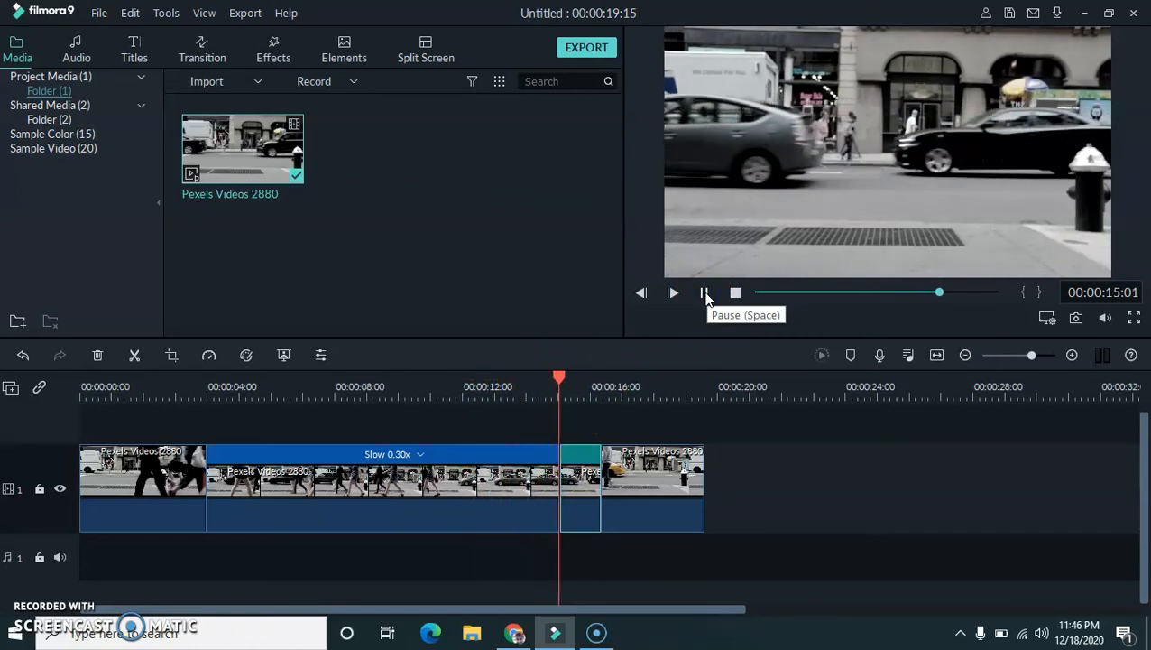
- Turn on Reverse Speed for the last segment, keeping its speed at 1.000, and play it back
click(625, 384)
drag(625, 385, 603, 423)
right_click(641, 478)
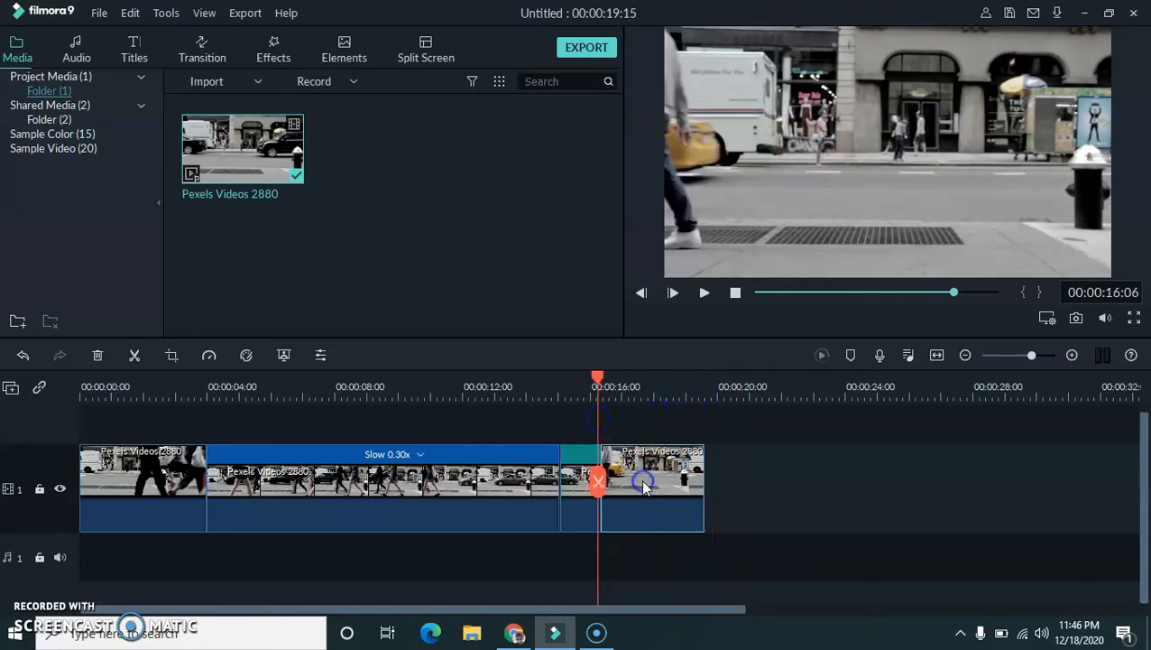
click(716, 339)
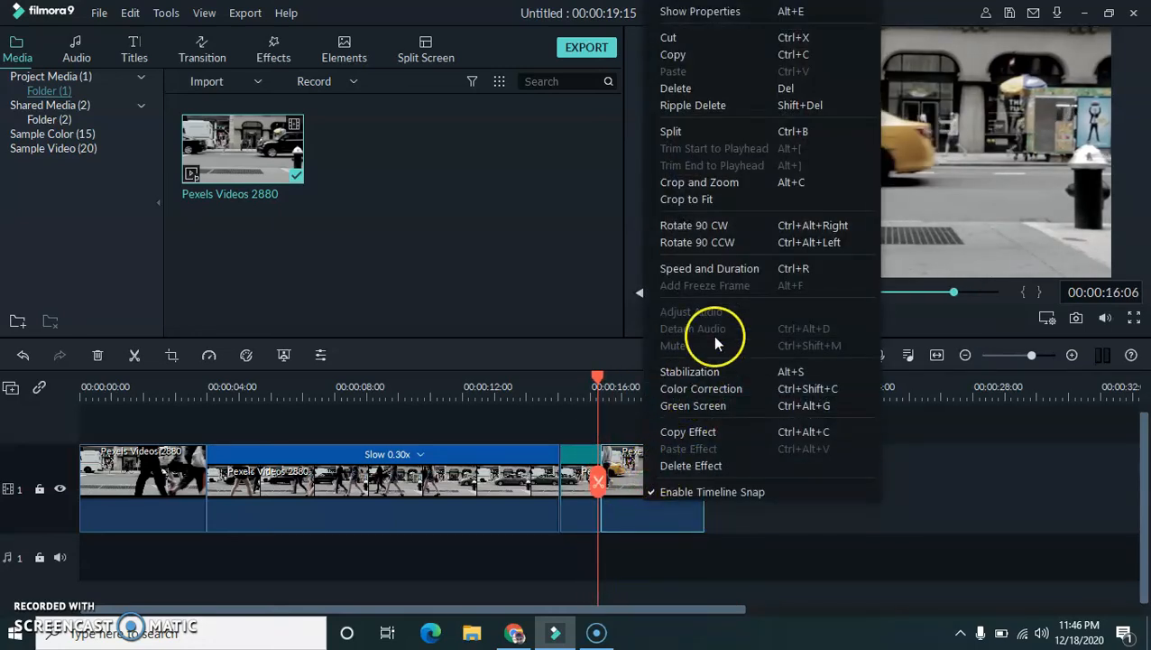
click(734, 270)
click(485, 311)
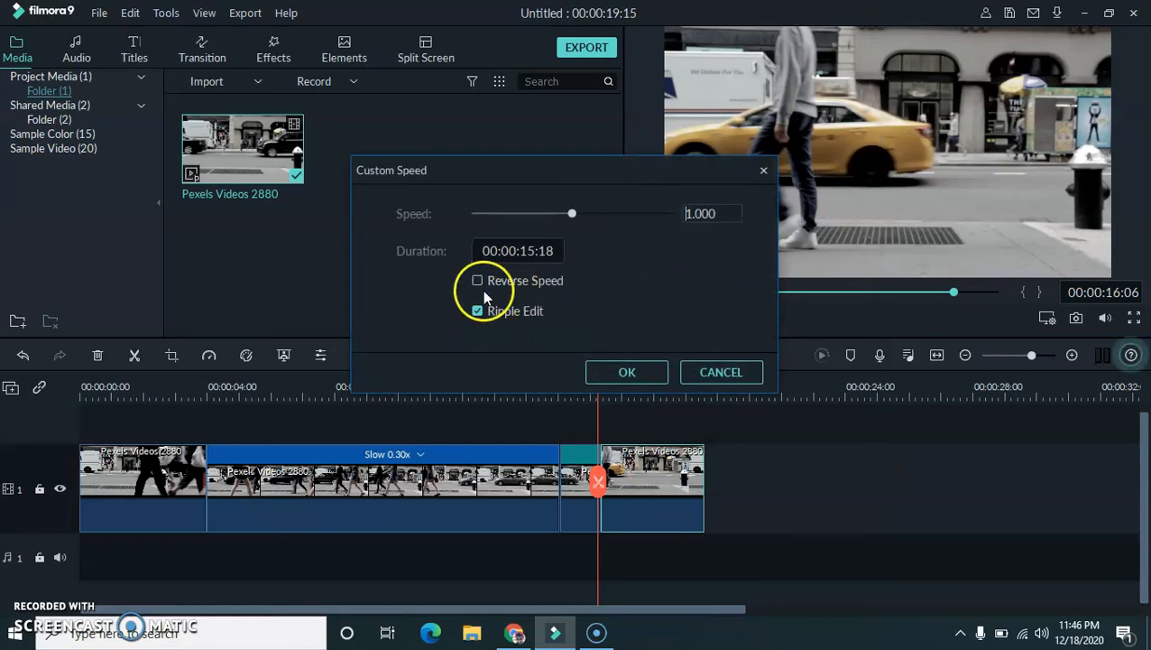
click(477, 282)
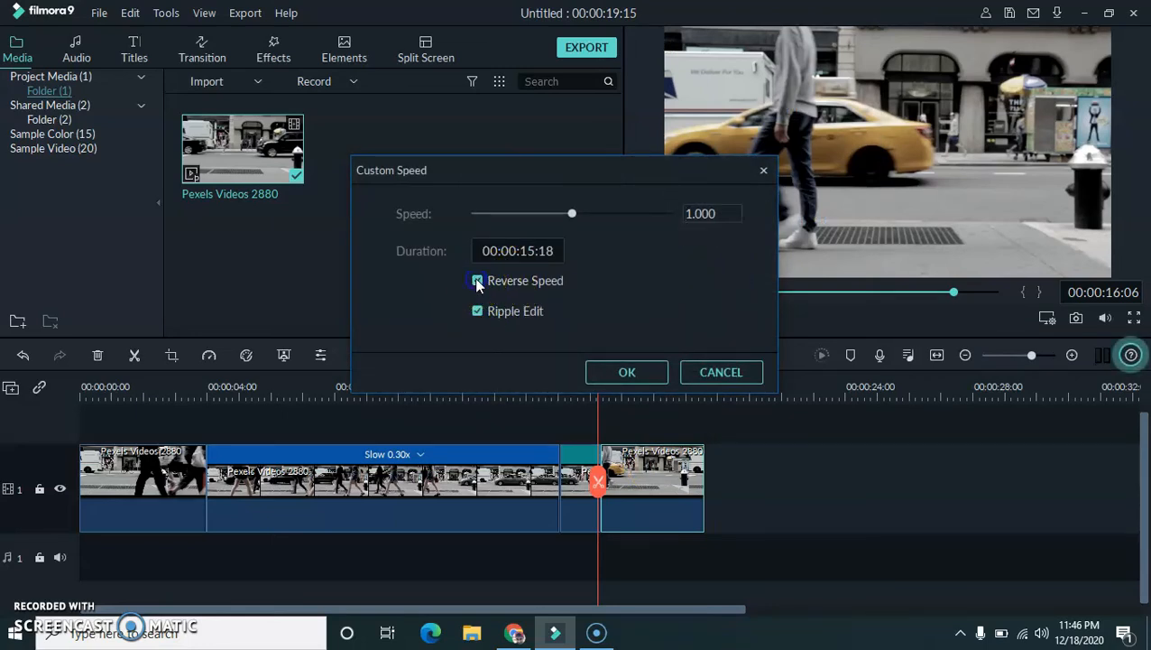
click(629, 373)
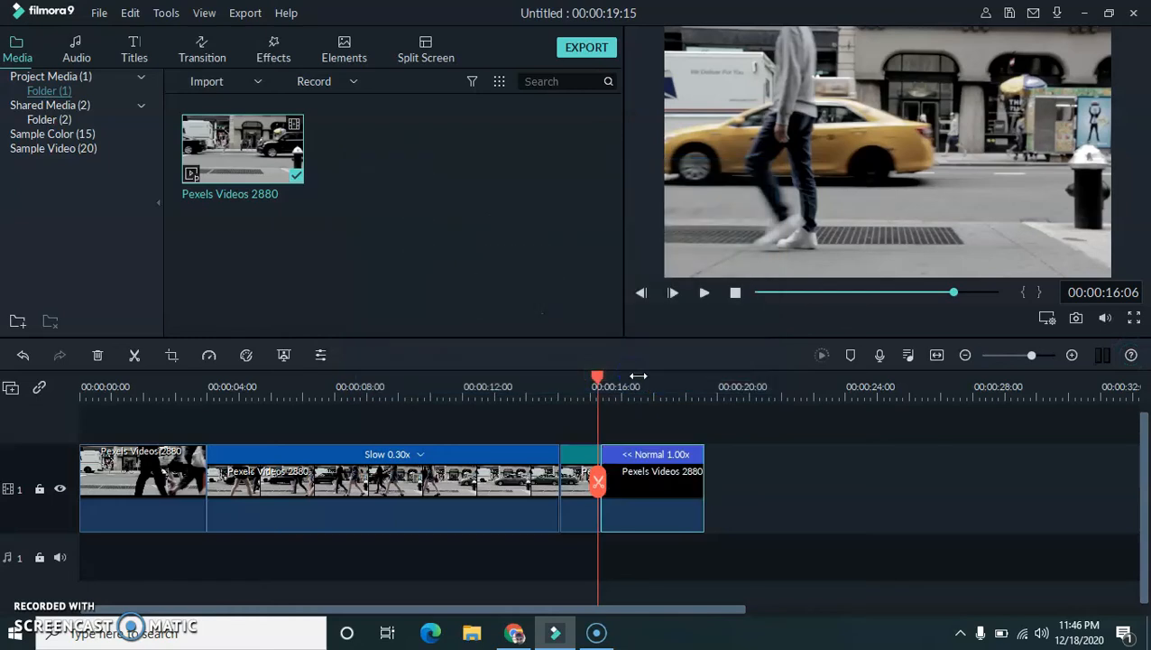
drag(597, 383, 537, 379)
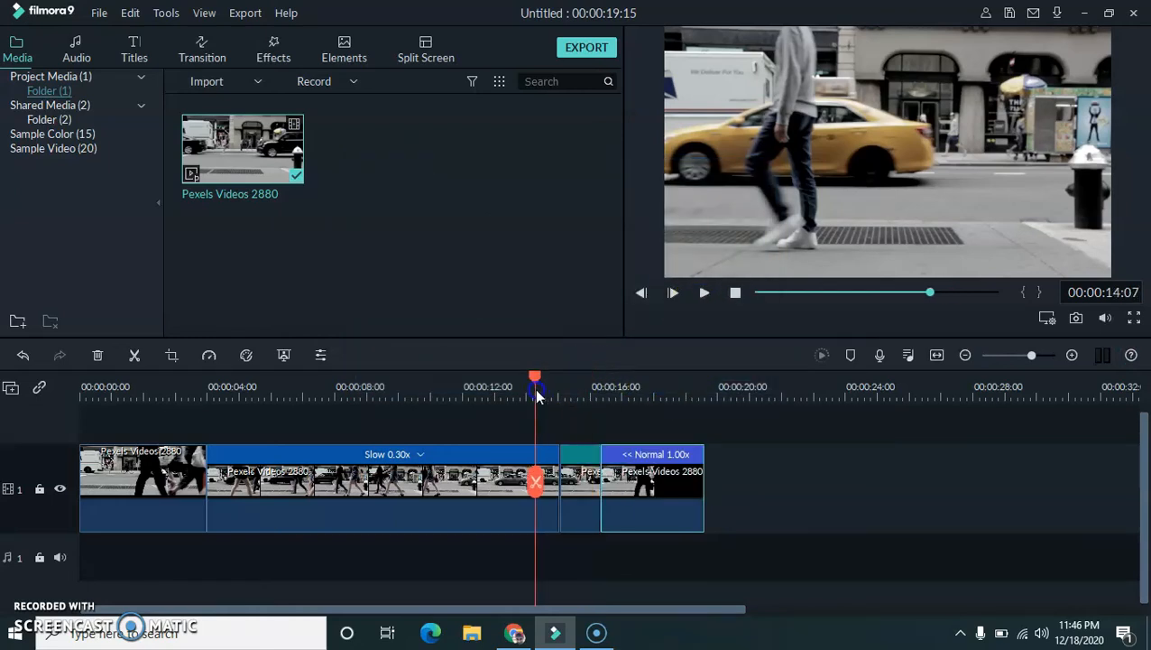
click(703, 293)
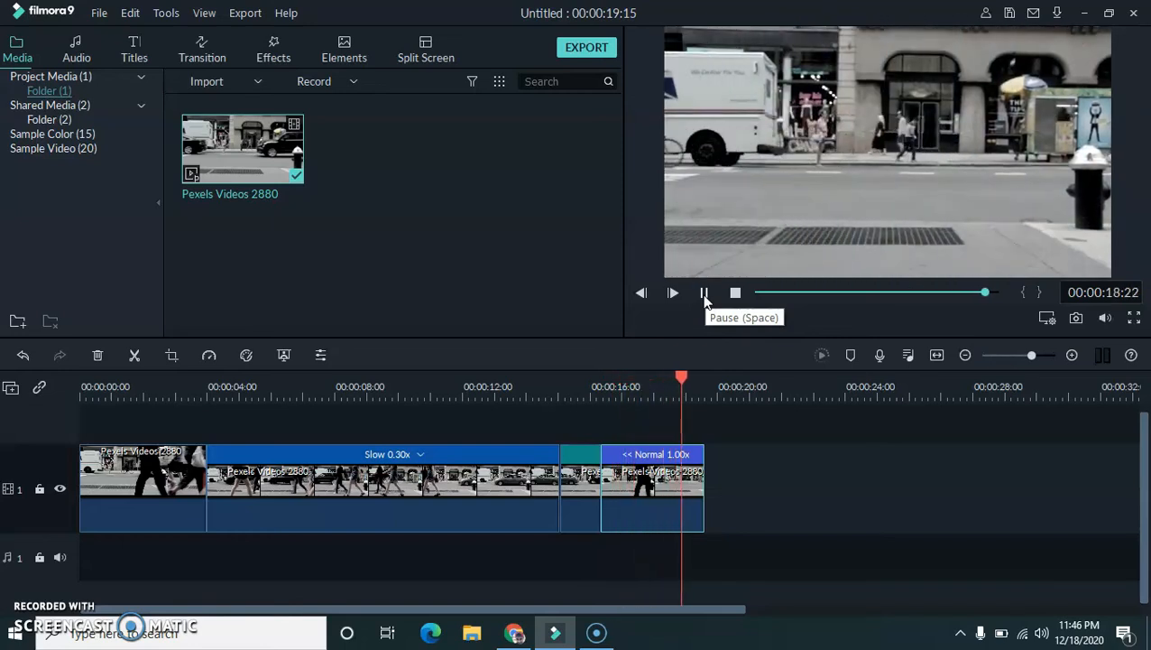
click(703, 294)
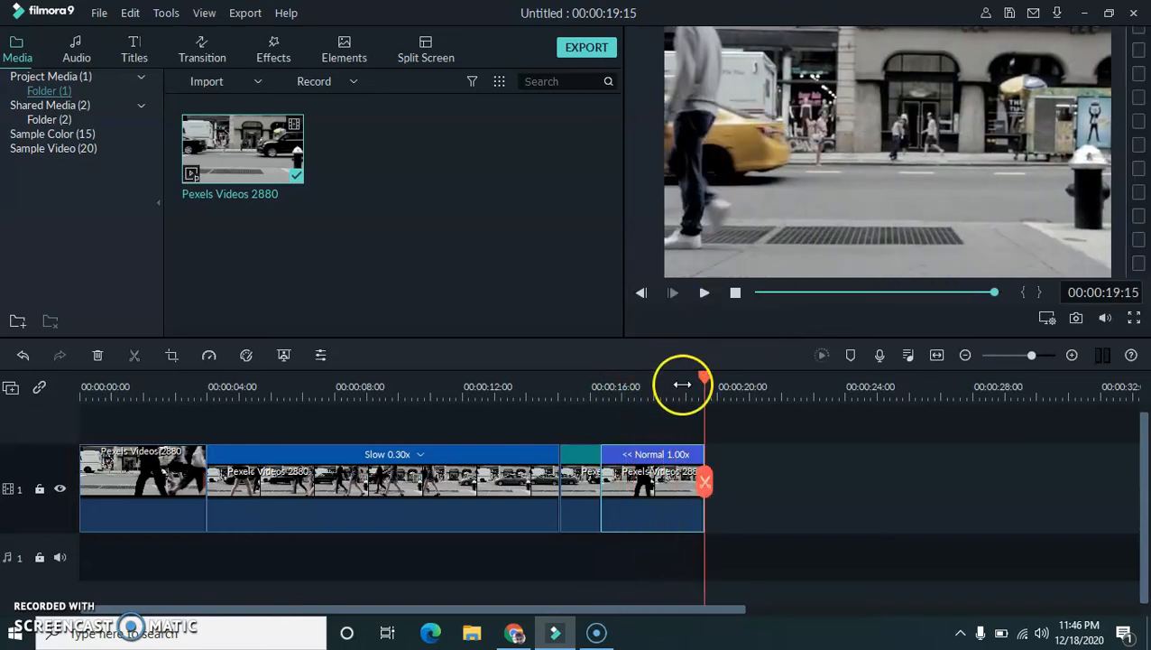